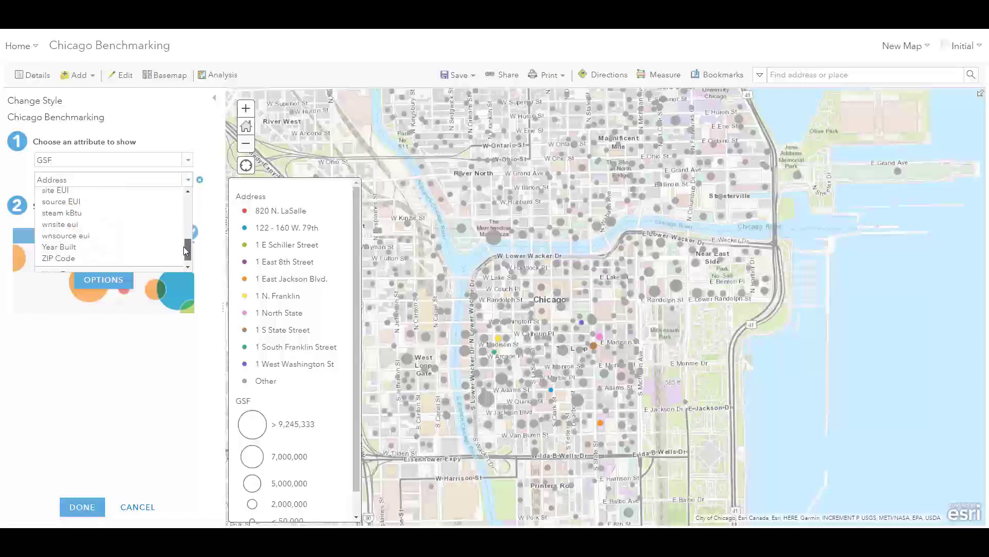
Step: Map GSF against Year Built with the Relationship drawing style and set its grid size to 2 x 2
left_click(154, 246)
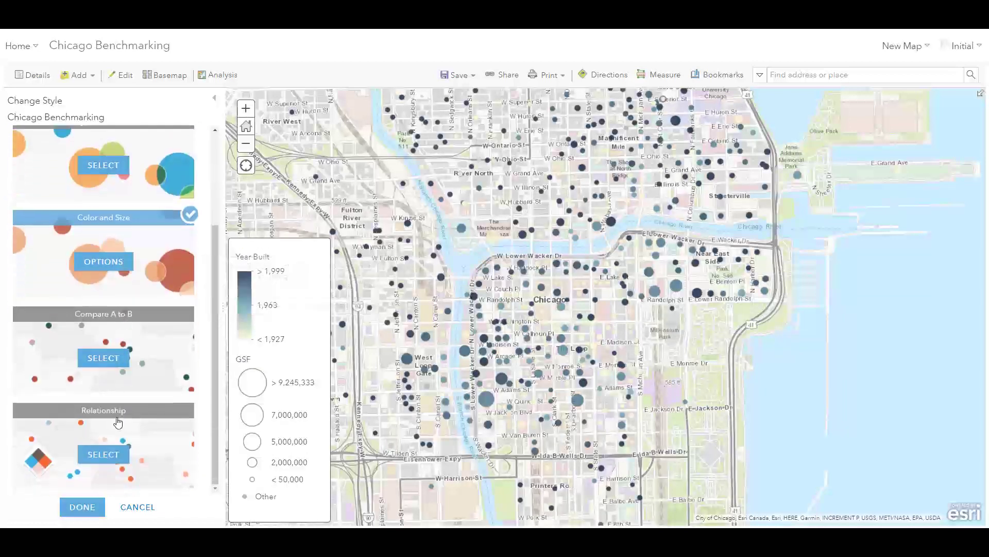
left_click(106, 455)
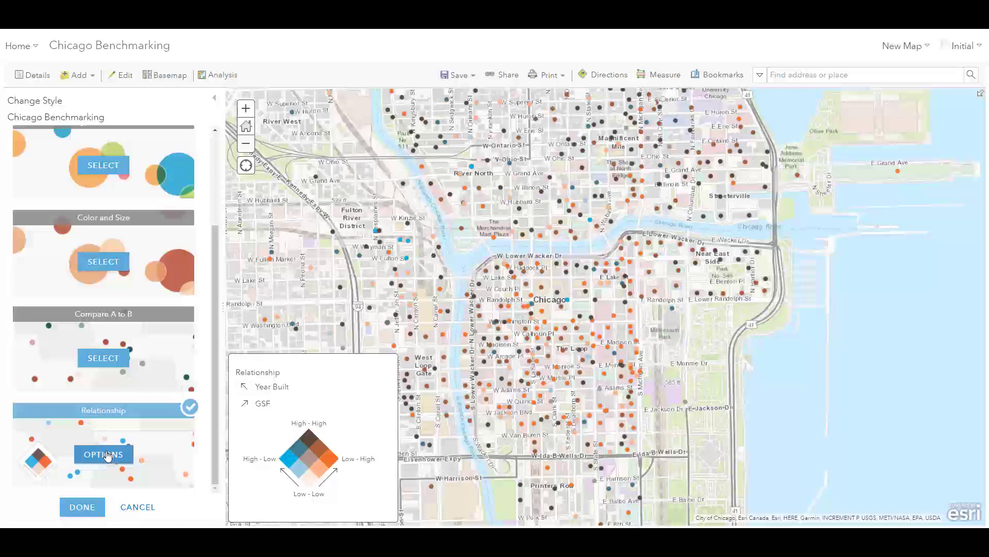
left_click(105, 454)
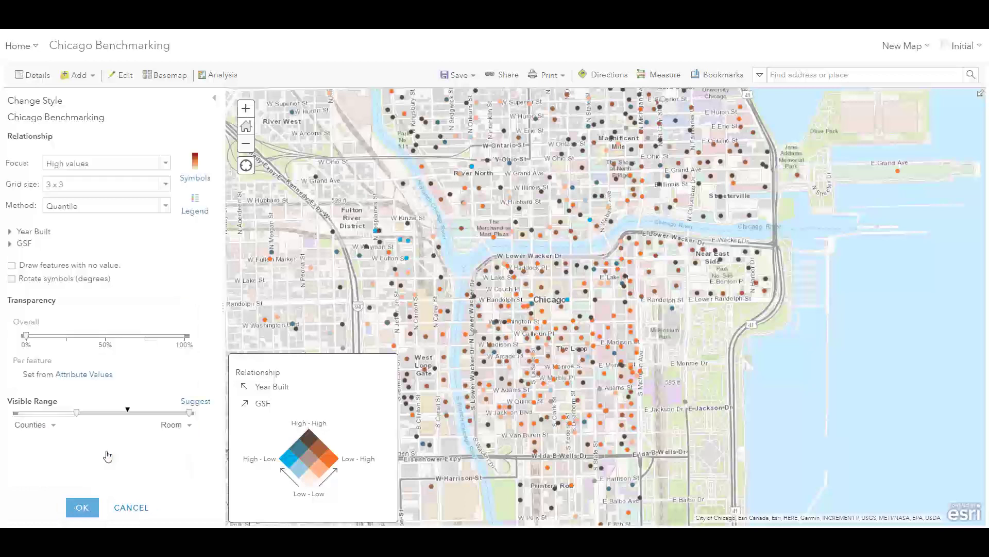
left_click(165, 187)
left_click(158, 202)
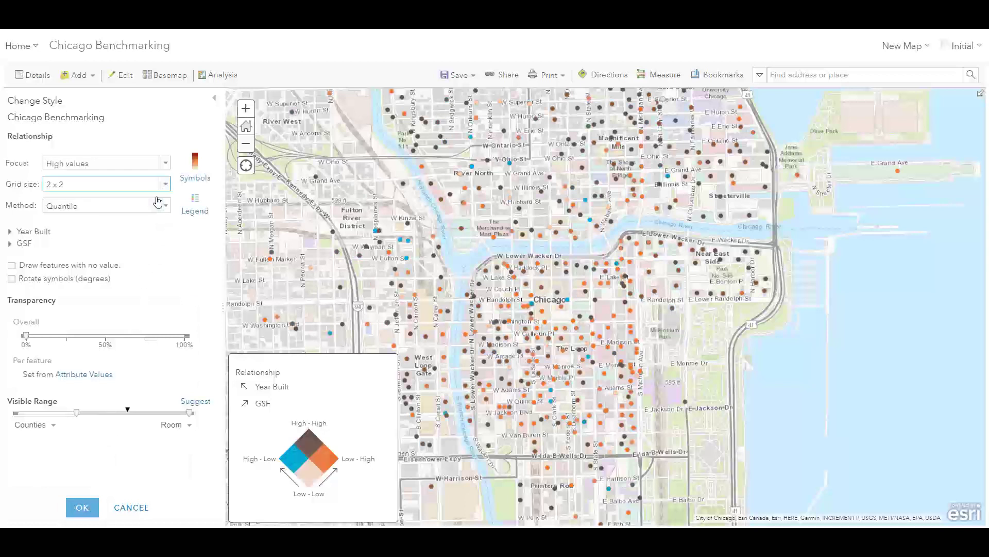
Step: In the relationship legend, relabel High - High as "Larger and newer" and High - Low as "Smaller and newer"
left_click(195, 207)
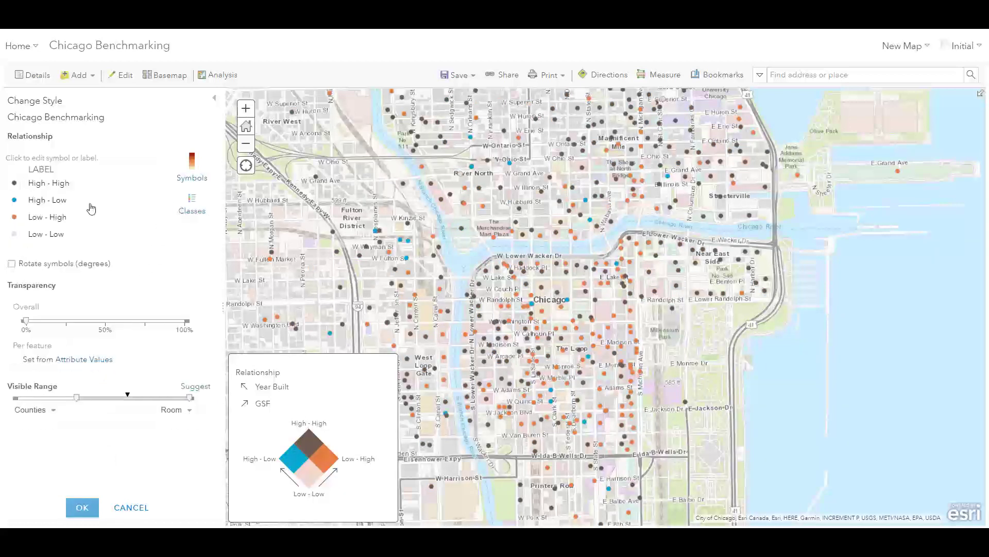
left_click(70, 183)
type("Larger and newer")
key("Return")
left_click(80, 200)
type("Smaller and newer")
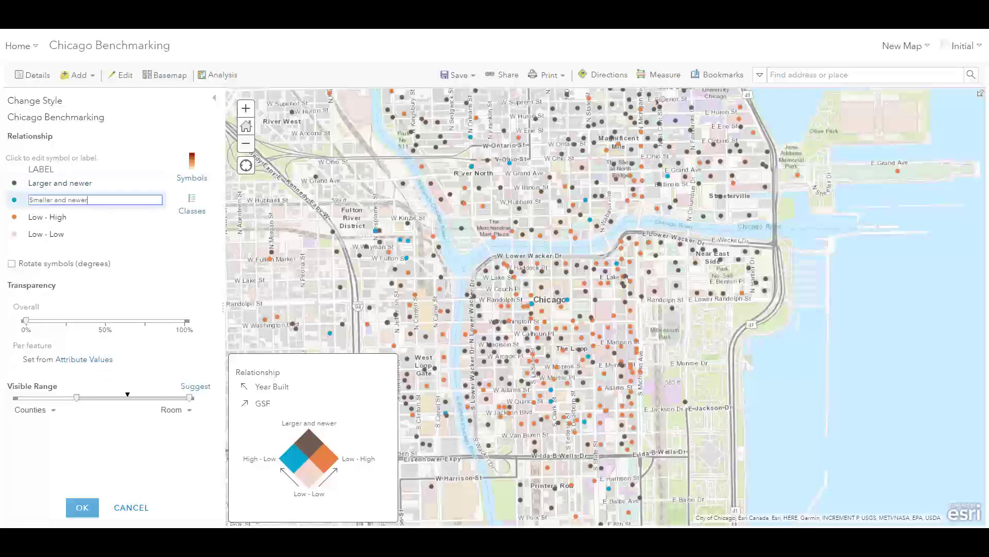
key("Return")
Step: Relabel Low - High as "Larger and older" and Low - Low as "Smaller and older", and accept the relationship options
left_click(99, 220)
key("ctrl+a")
type("Larger and older")
key("Return")
left_click(47, 231)
key("ctrl+a")
type("Smaller and older")
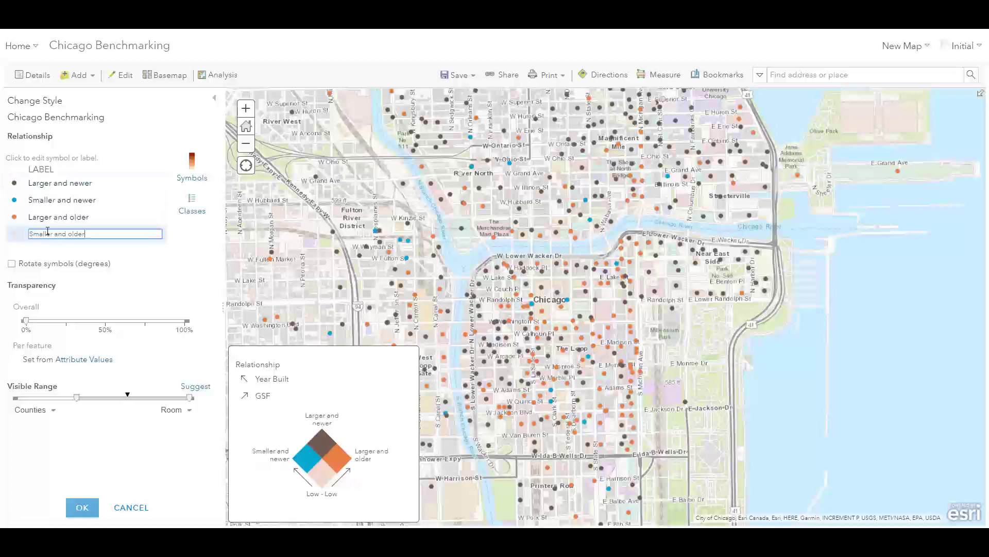
key("Return")
left_click(82, 508)
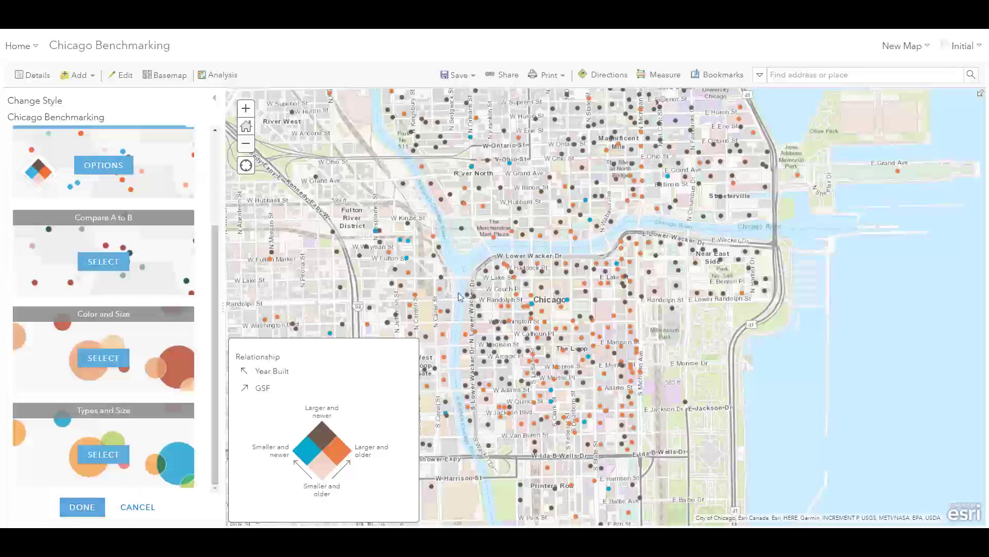
Step: Examine the building relationship pattern around Chicago and read the primary property type of a larger, older building along the northern lakefront
scroll(506, 265, "up", 3)
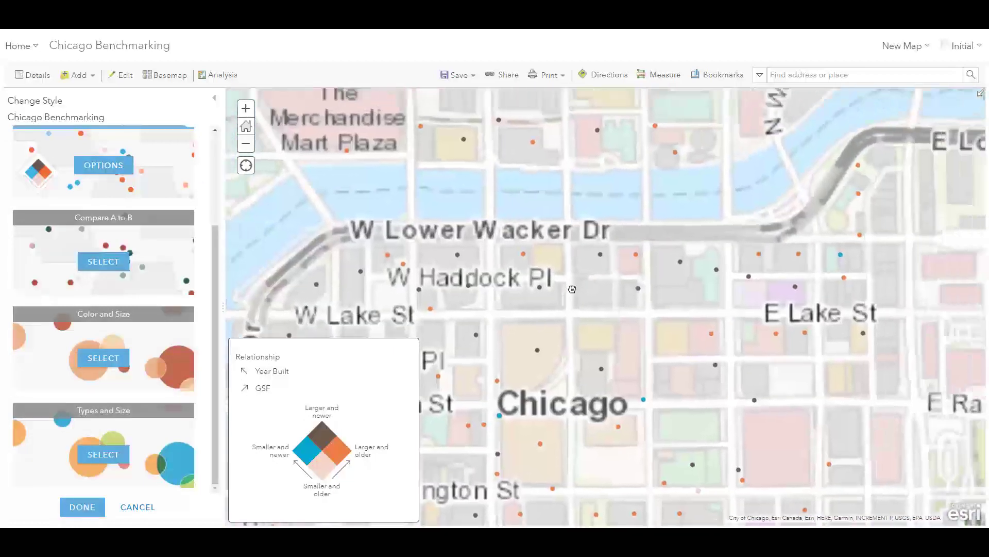
scroll(685, 329, "down", 3)
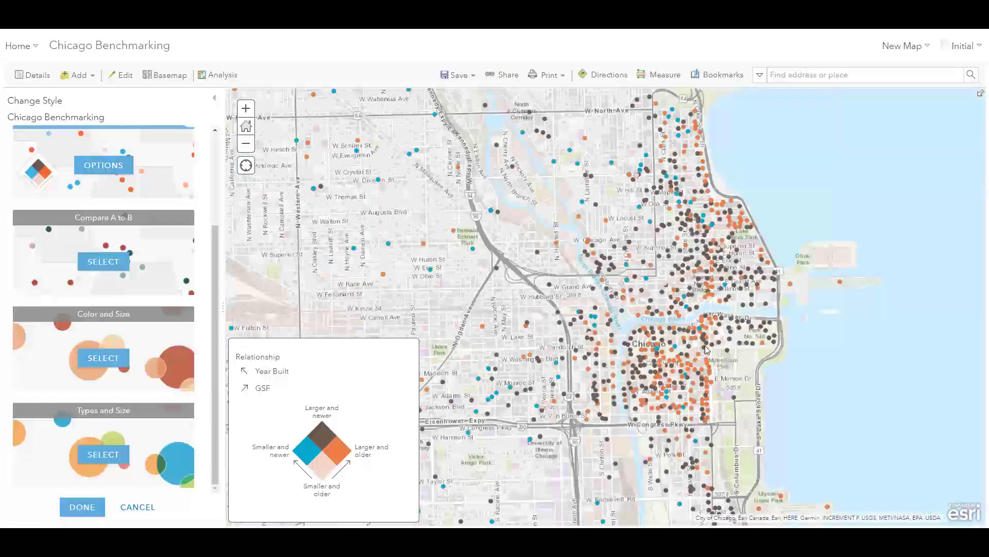
left_click_drag(720, 155, 678, 465)
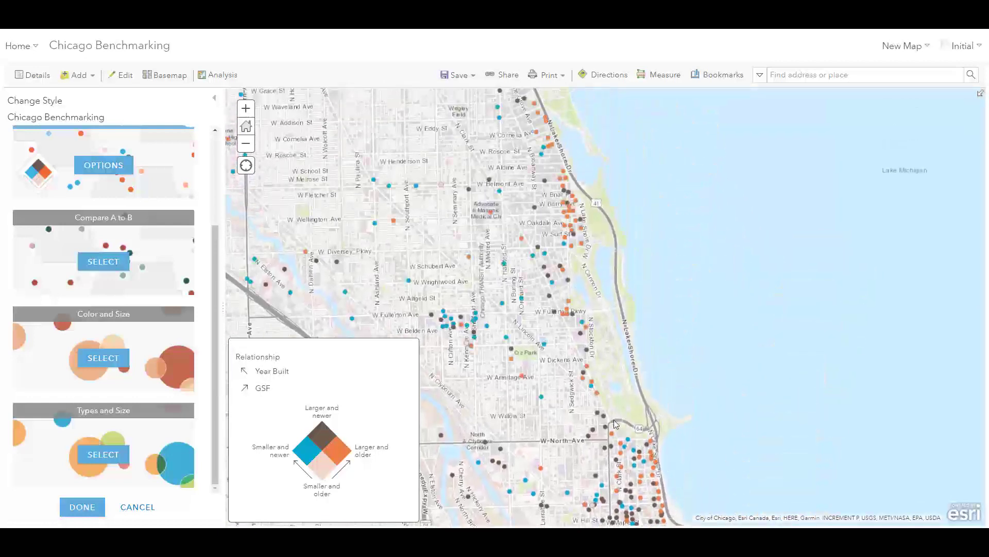
left_click(575, 208)
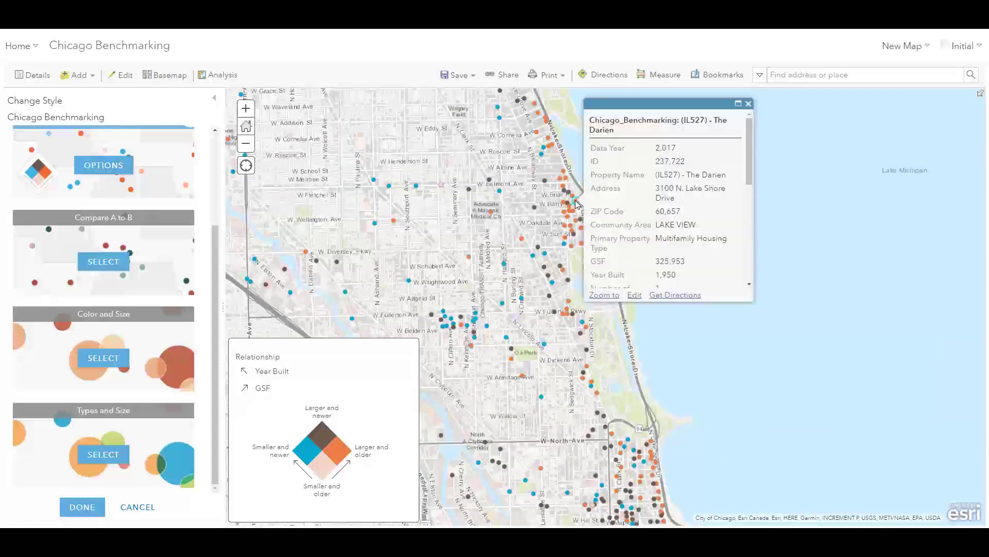
left_click_drag(657, 236, 735, 242)
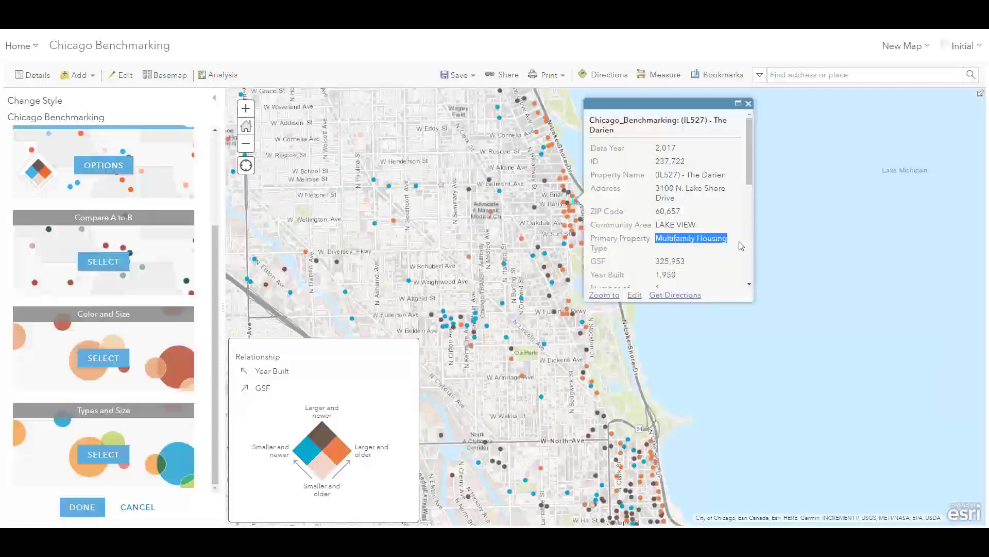
left_click(791, 258)
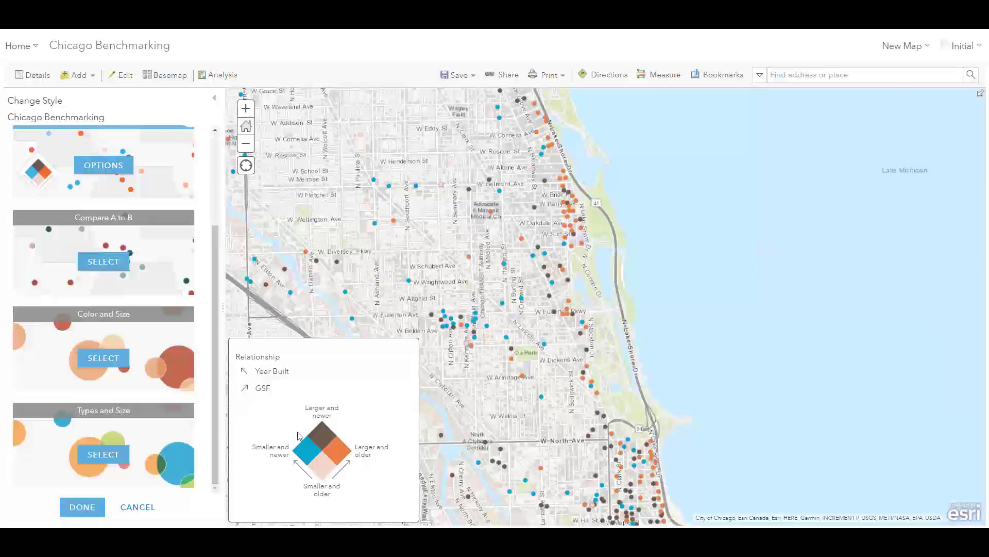
Step: Enable clustering on the restyled Chicago Benchmarking layer, raise the clustering level, and select a downtown cluster
left_click(82, 507)
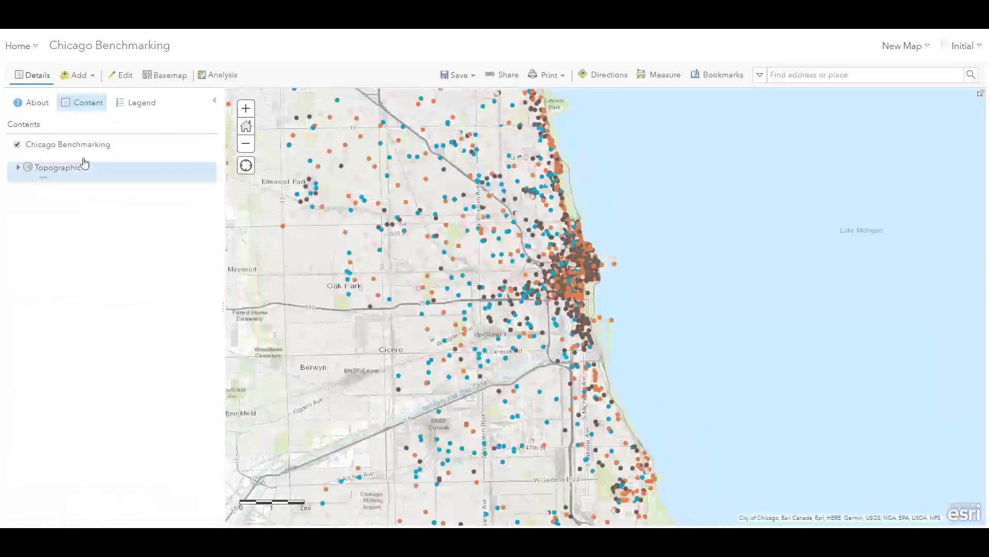
left_click(85, 163)
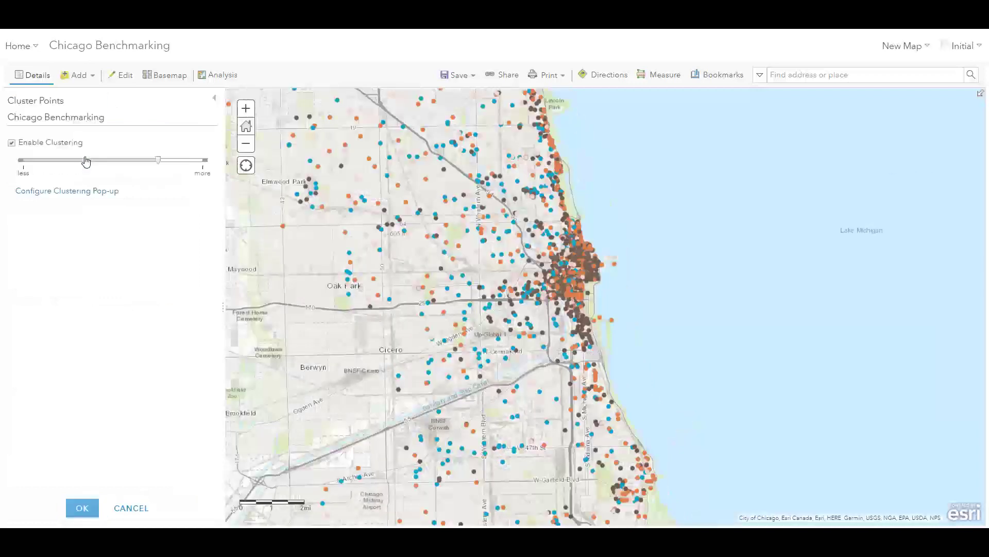
mouse_move(174, 159)
left_mouse_down()
mouse_move(98, 164)
mouse_move(184, 164)
left_mouse_up()
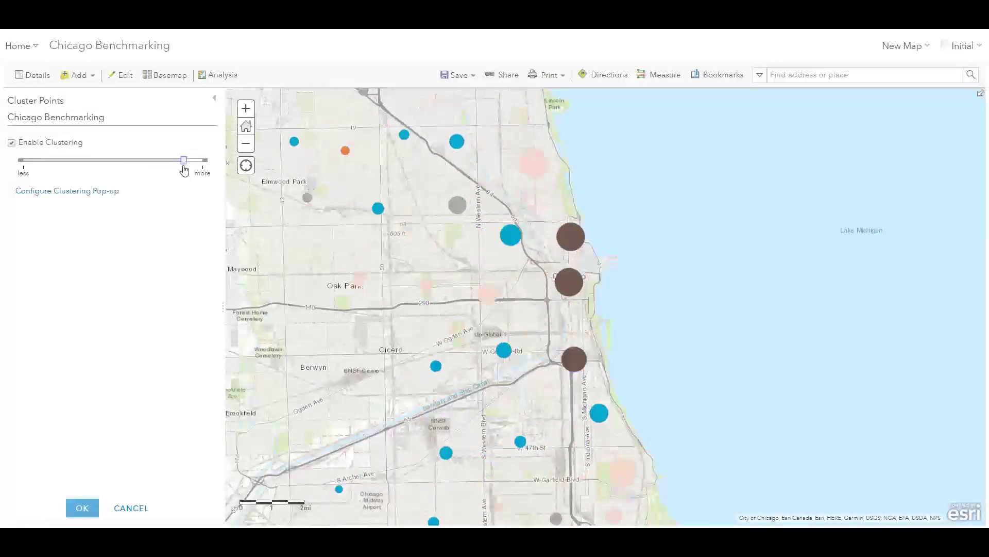
left_click(562, 283)
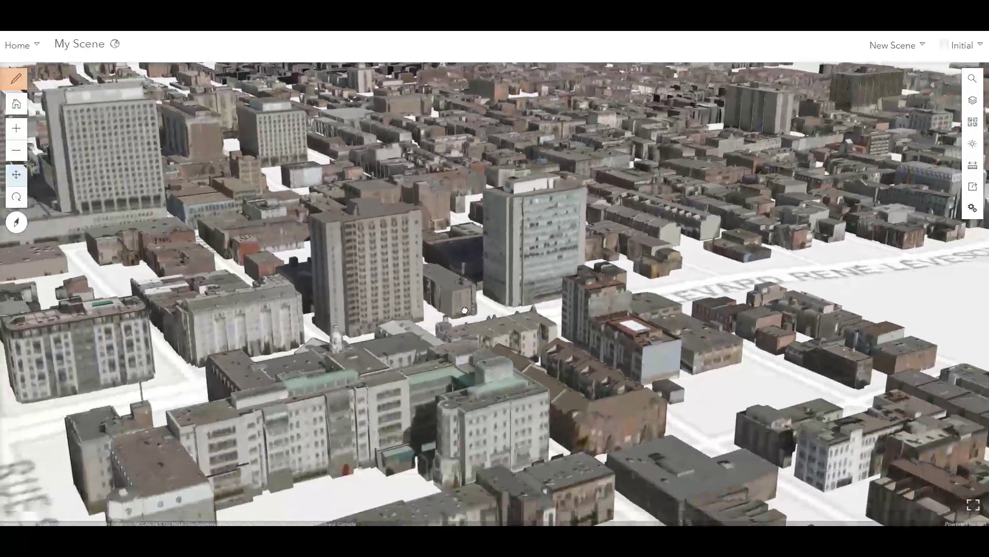
Step: Turn on edges in the Color style options of the Montreal, Canada Buildings scene layer
left_click_drag(464, 310, 428, 240)
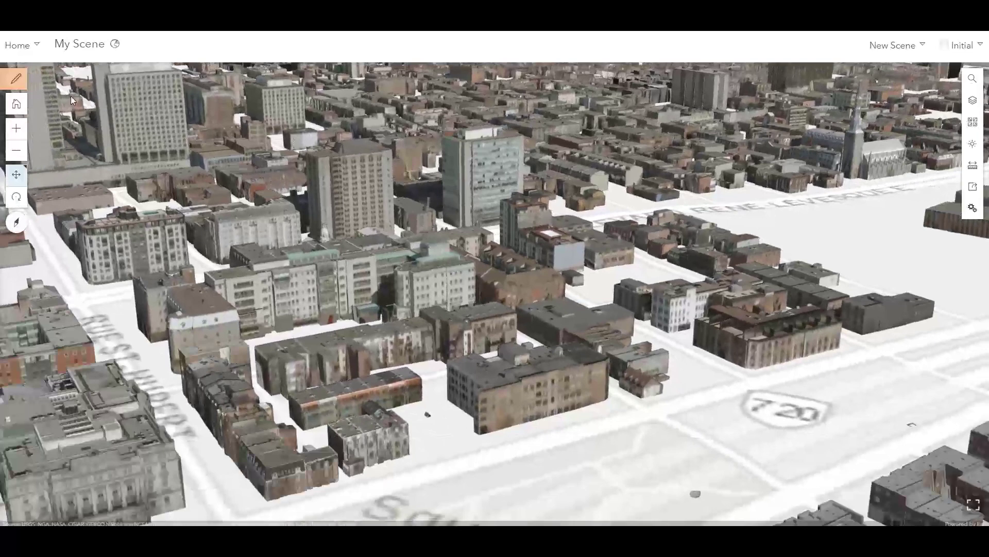
left_click(17, 80)
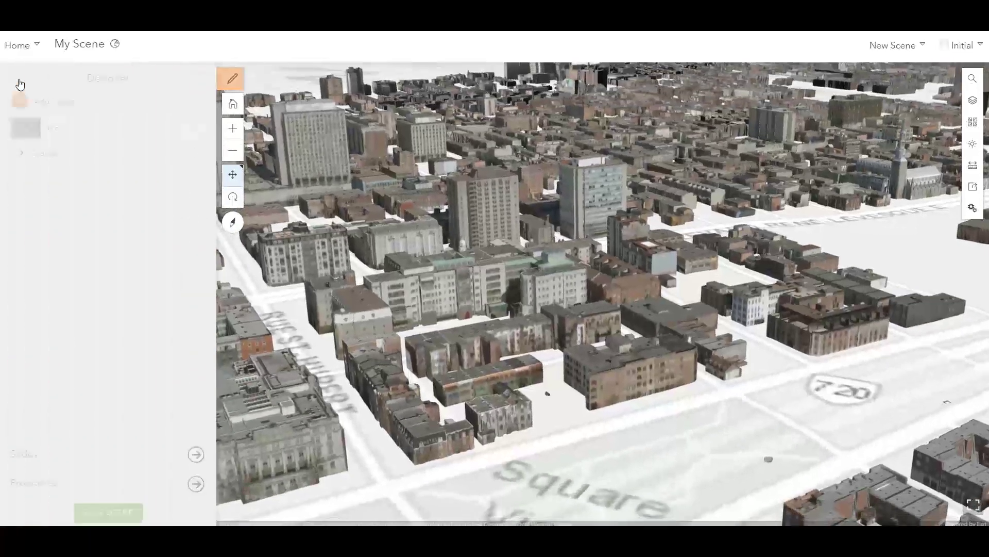
left_click(195, 128)
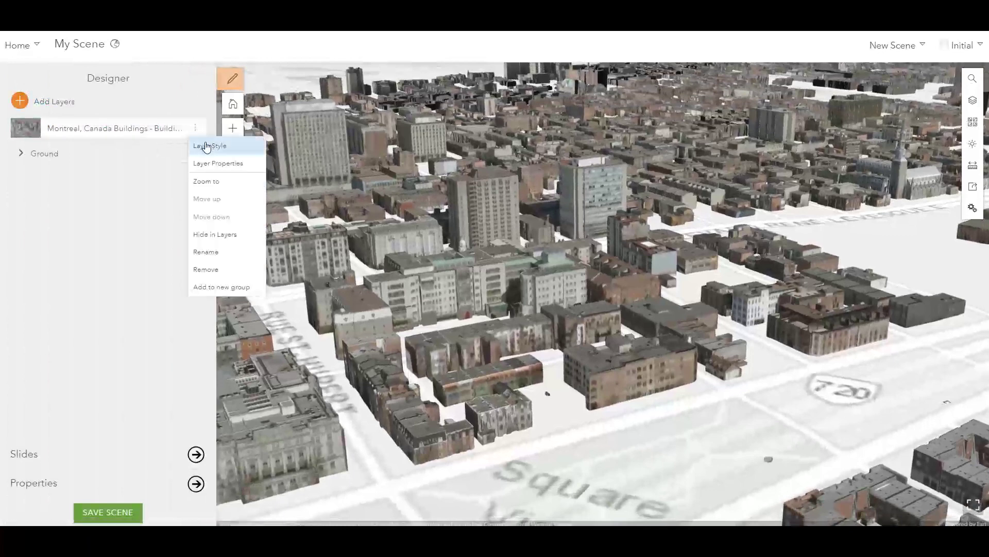
left_click(205, 146)
left_click(129, 251)
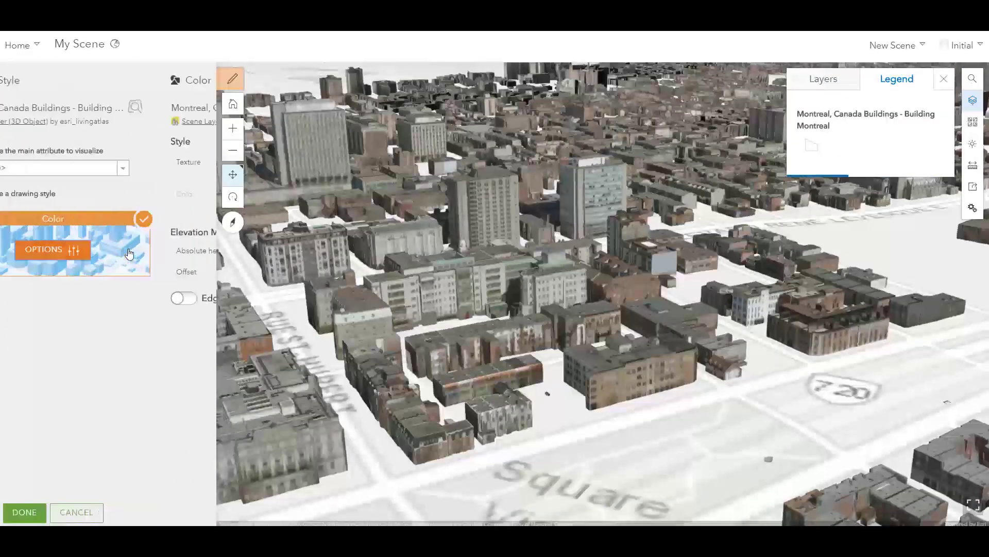
left_click(29, 302)
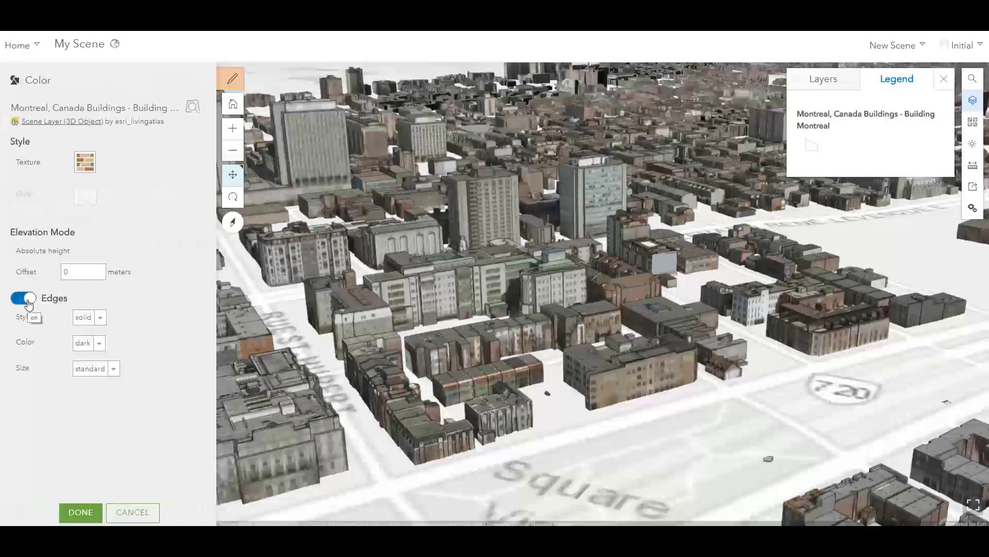
Step: Inspect the building edges up close and change their style to sketch
scroll(516, 277, "up", 5)
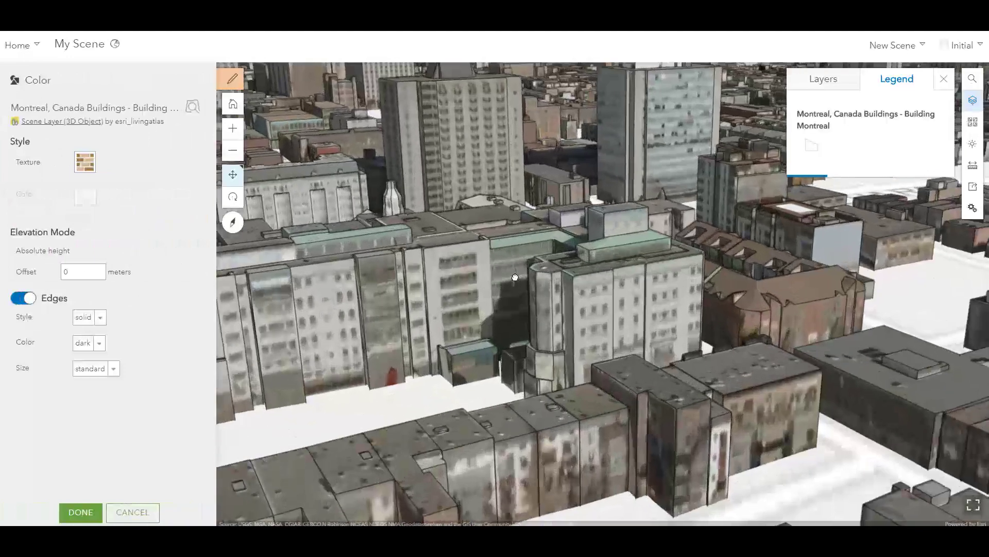
scroll(481, 224, "up", 2)
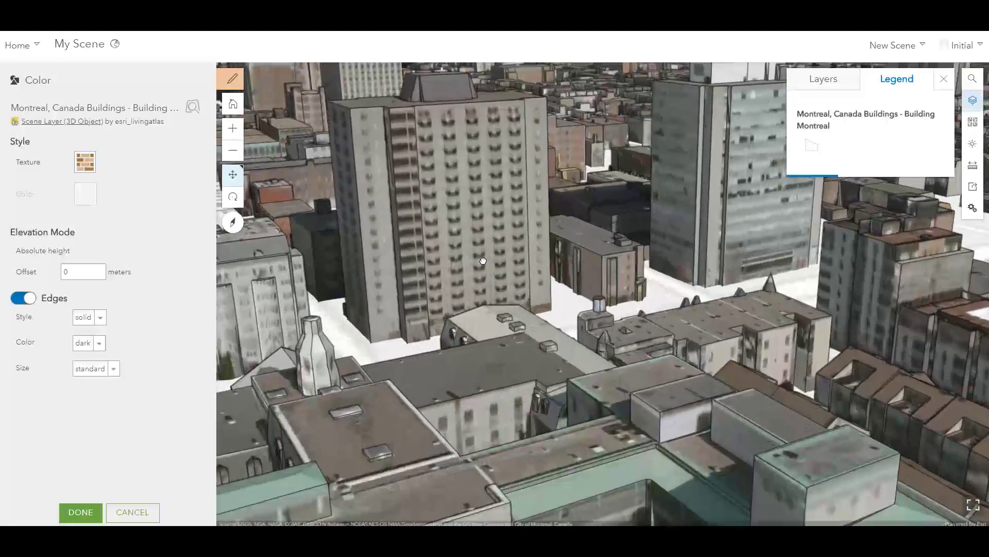
left_click(98, 316)
left_click(96, 331)
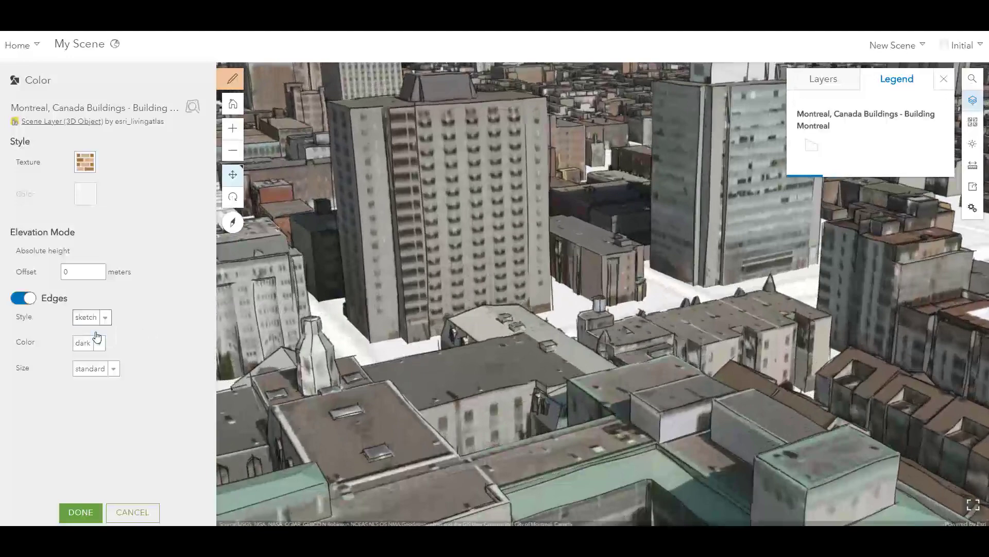
scroll(259, 330, "down", 3)
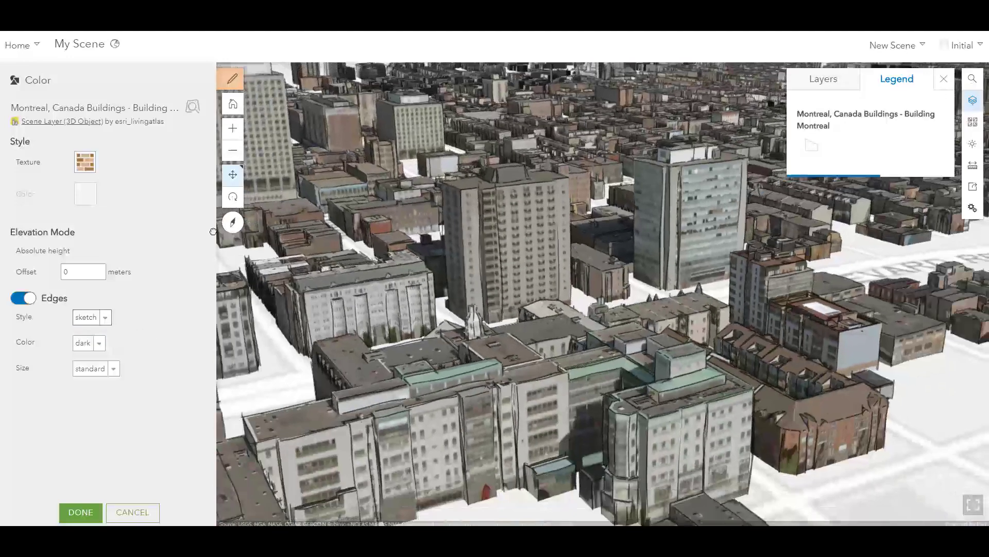
Step: Replace the Montreal buildings' original texture with a solid light cyan color
left_click(85, 162)
left_click(113, 248)
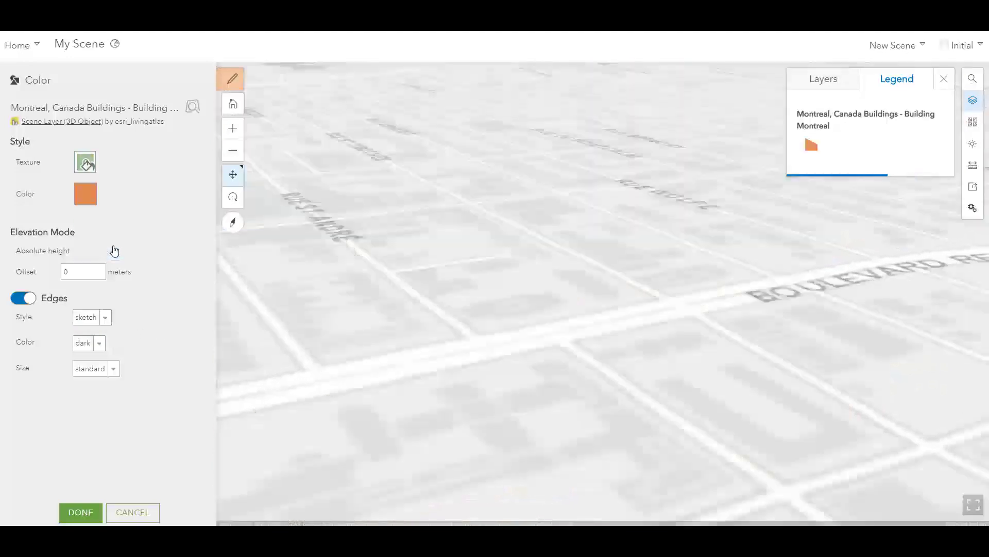
left_click(85, 193)
left_click(200, 230)
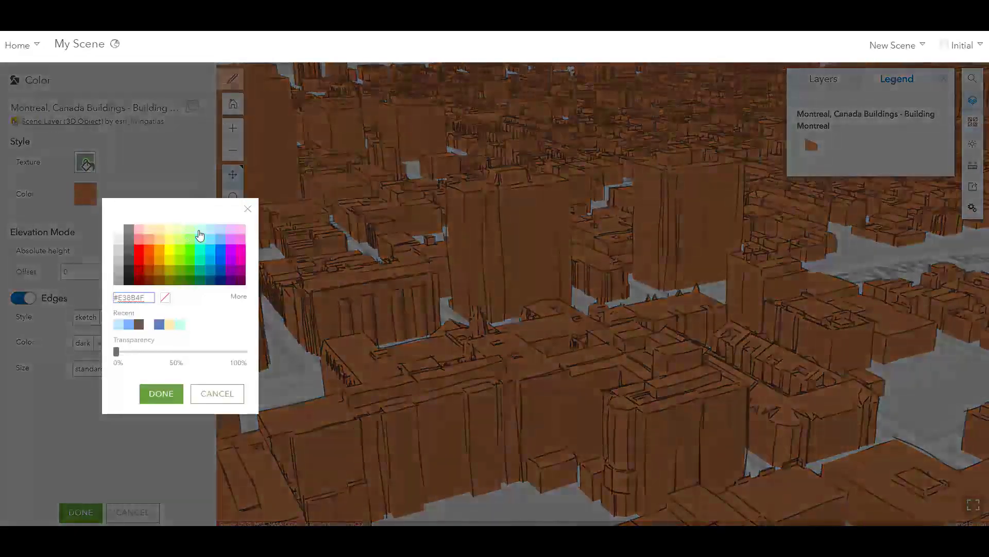
left_click(161, 393)
scroll(506, 350, "down", 5)
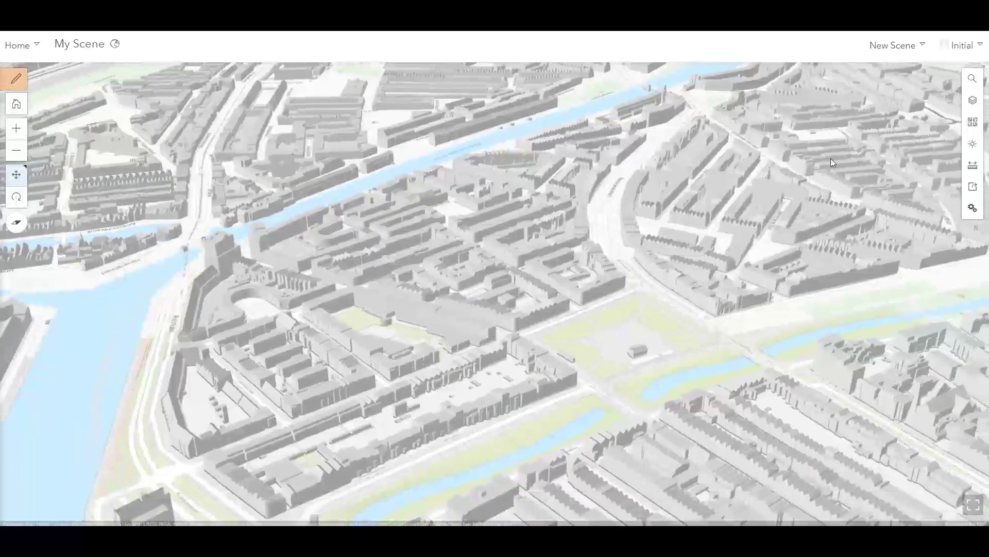
Step: Slice the building blocks in the center of the canal-side city scene and adjust the height of the slice plane
left_click(972, 165)
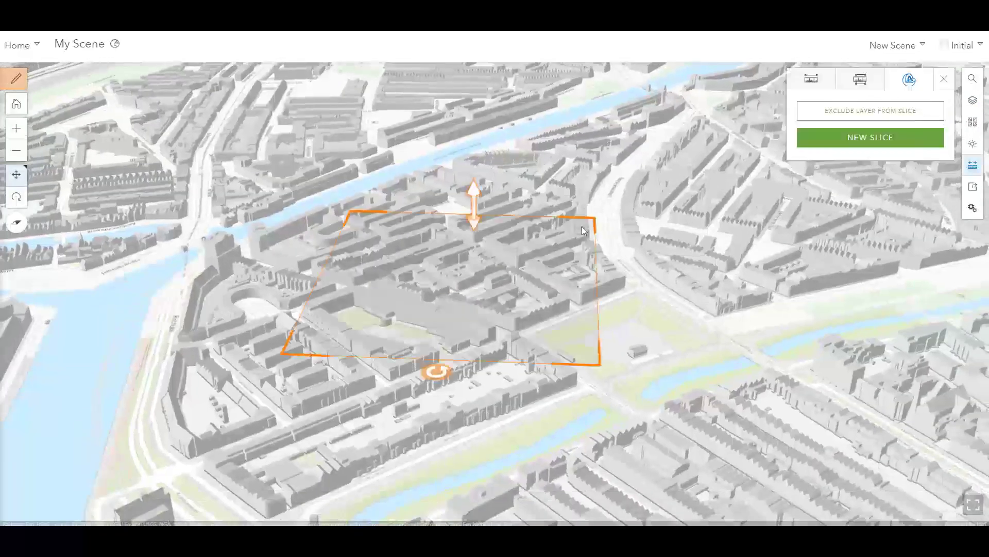
left_click_drag(474, 217, 480, 243)
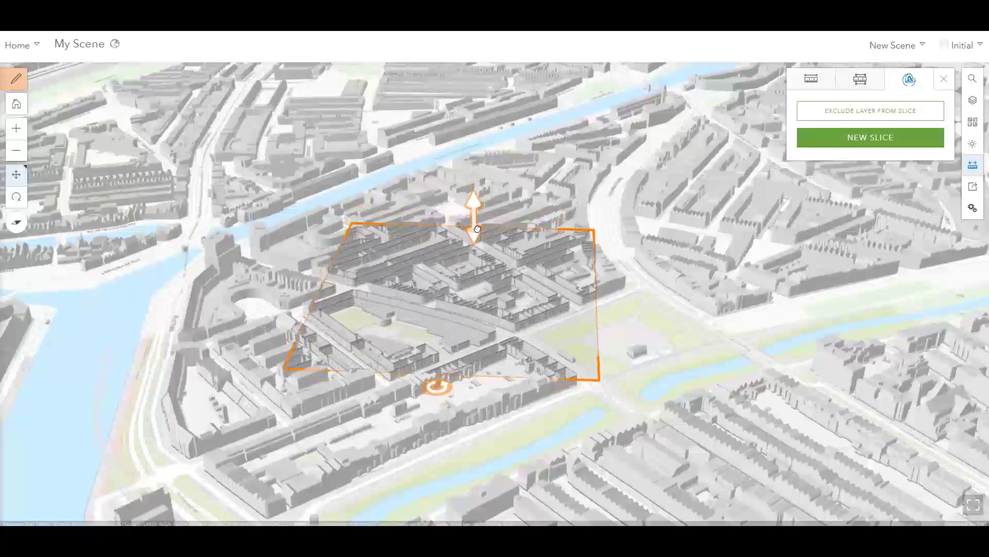
scroll(484, 246, "up", 5)
mouse_move(426, 124)
left_mouse_down()
mouse_move(431, 191)
mouse_move(431, 118)
left_mouse_up()
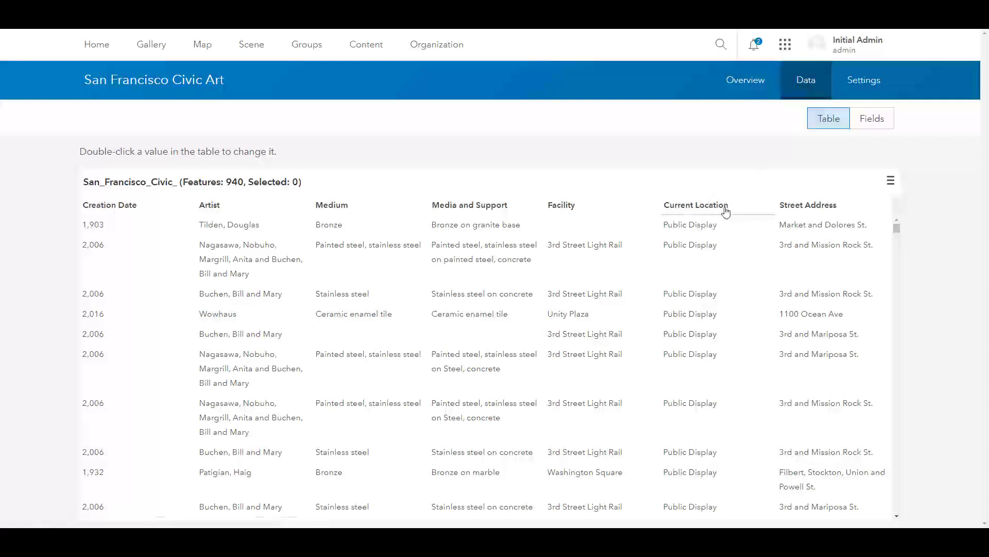
Step: Create a value list for the Current Location field with Public Display as the first entry's label and code
left_click(872, 127)
left_click(347, 428)
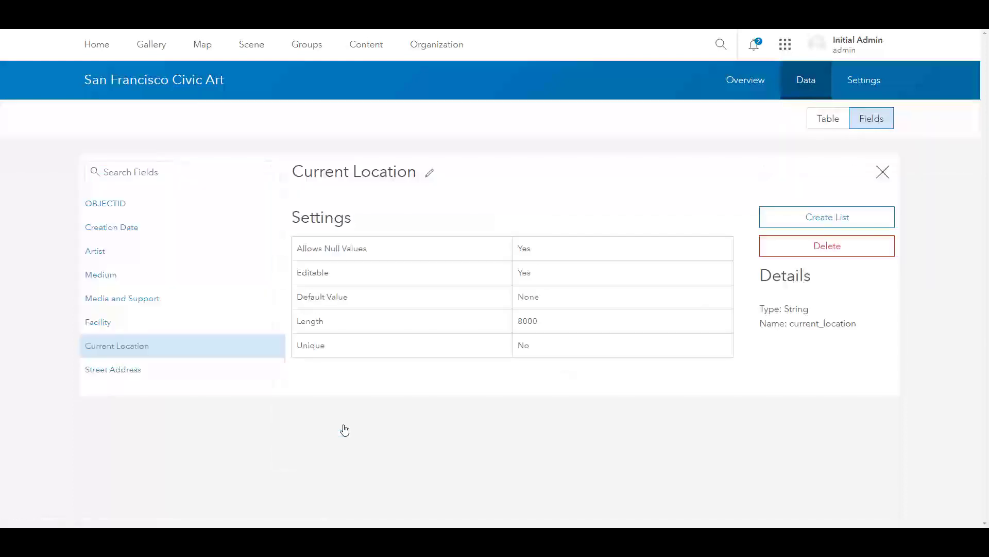
left_click(827, 221)
type("P")
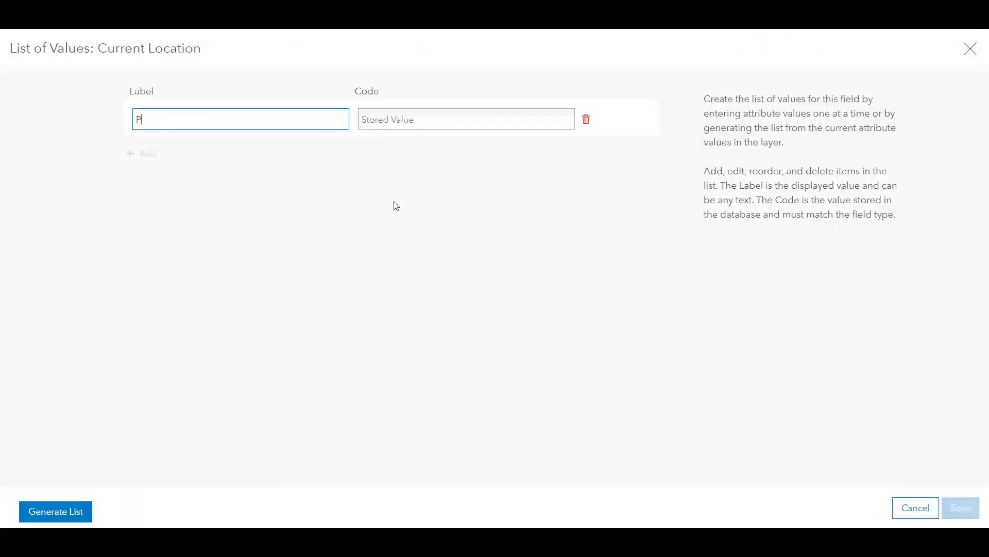
type("ublic Display")
double_click(164, 120)
key("ctrl+a")
key("ctrl+c")
left_click(417, 116)
key("ctrl+v")
Step: Add a second list entry with City Agency as both label and code
left_click(149, 155)
type("City Agency")
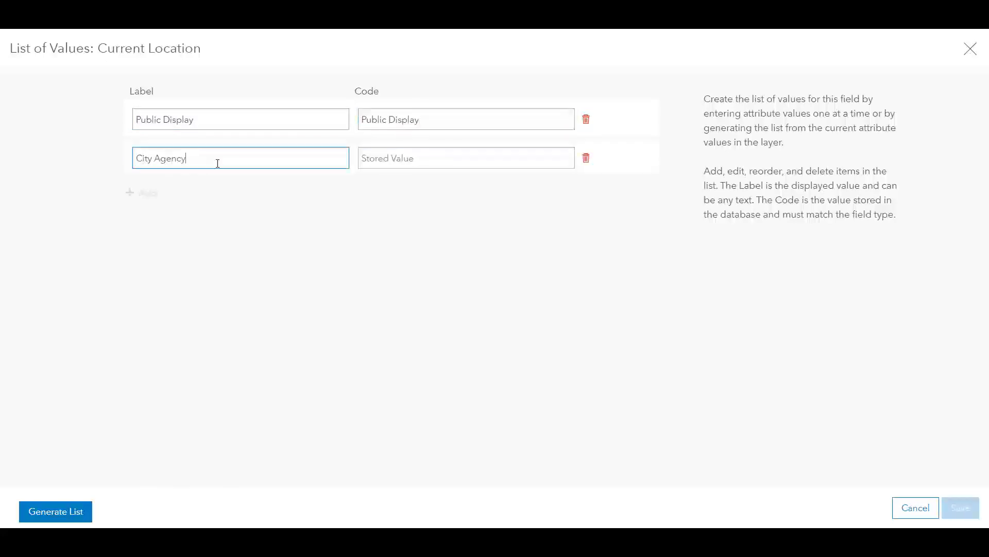
key("ctrl+a")
key("ctrl+c")
left_click(442, 160)
key("ctrl+v")
Step: Add a third list entry with SFO as both label and code, and save the value list
left_click(146, 194)
type("SFO")
key("Tab")
type("SFO")
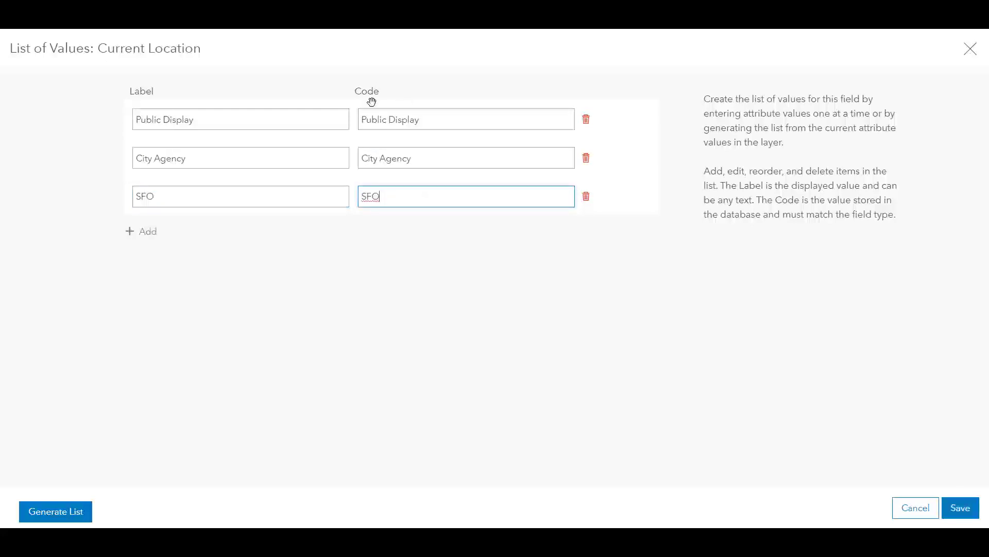
left_click(950, 509)
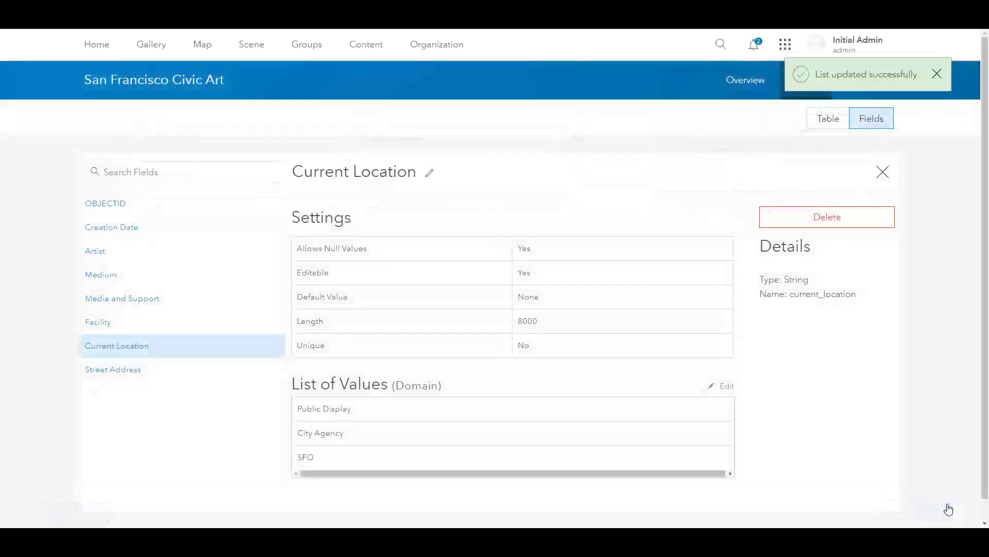
Step: Set the Current Location of the first record in the San Francisco Civic Art table to SFO from its value list
left_click(827, 118)
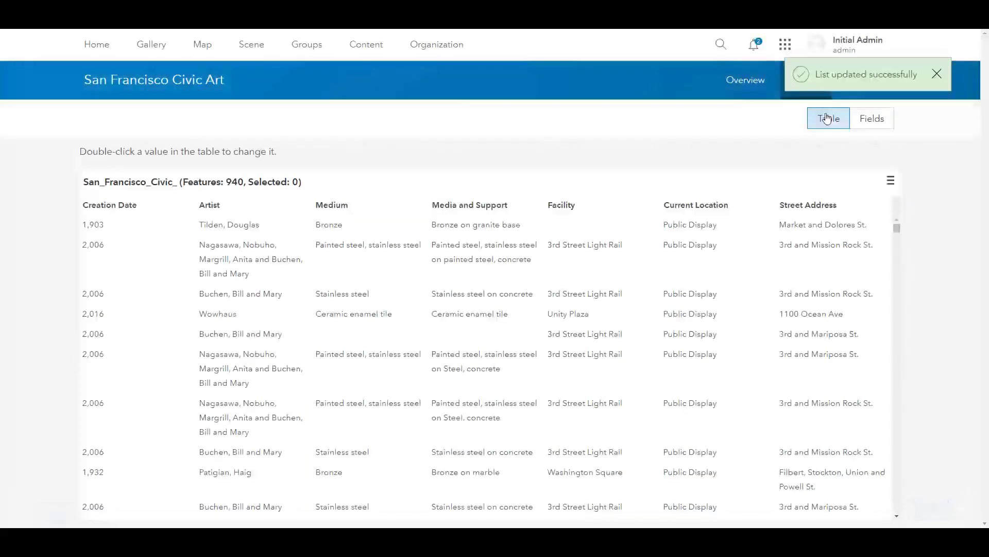
double_click(741, 235)
left_click(761, 233)
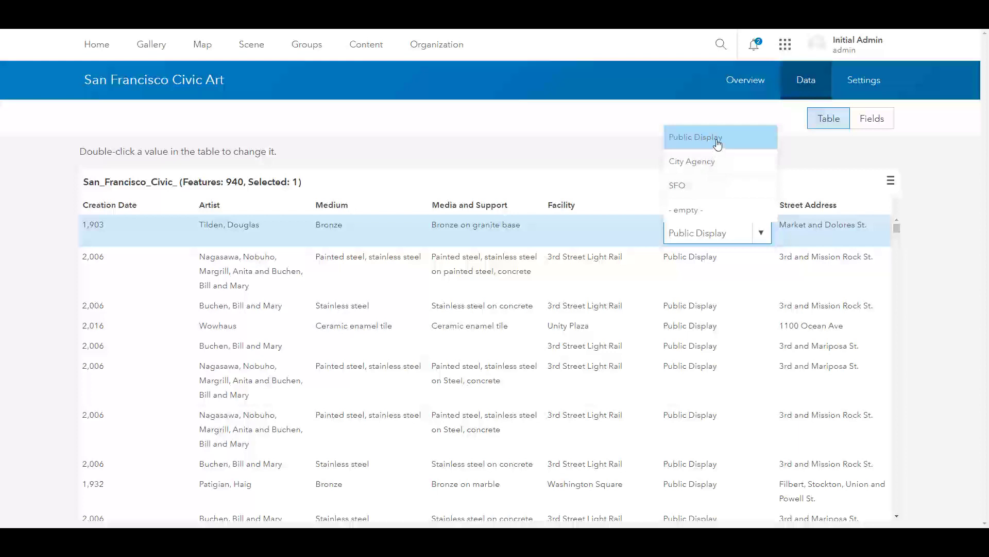
left_click(710, 189)
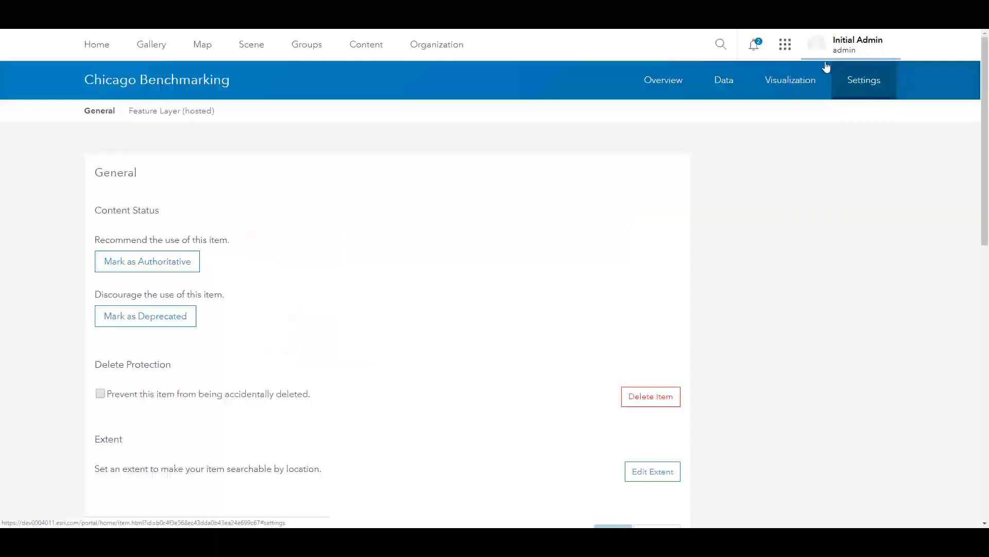
Step: Examine the settings of the Chicago Benchmarking layer and the Offline map areas web map, and the Chicago layers in the web map
scroll(985, 130, "down", 1)
left_click_drag(985, 130, 957, 264)
left_click_drag(349, 332, 105, 335)
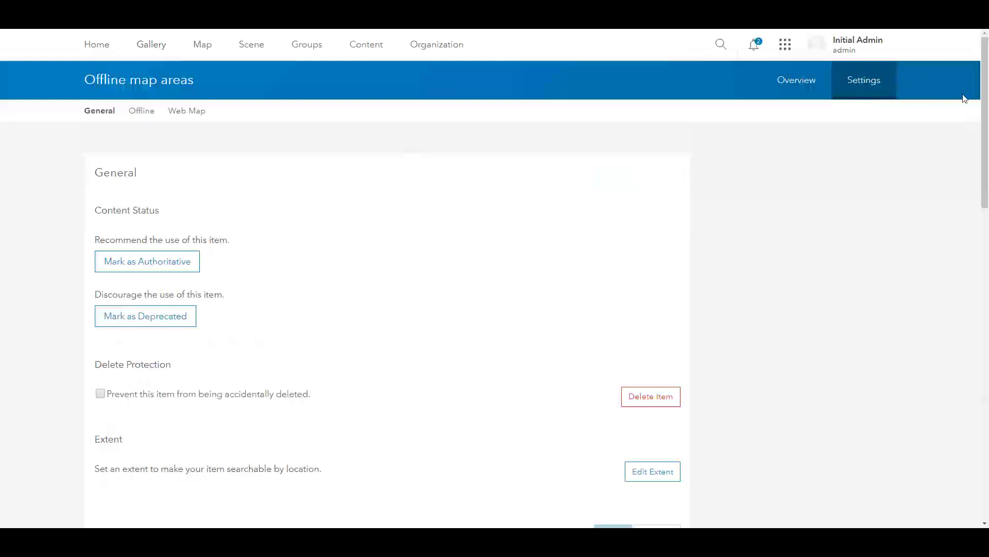
left_click_drag(985, 108, 958, 245)
left_click_drag(132, 165, 93, 170)
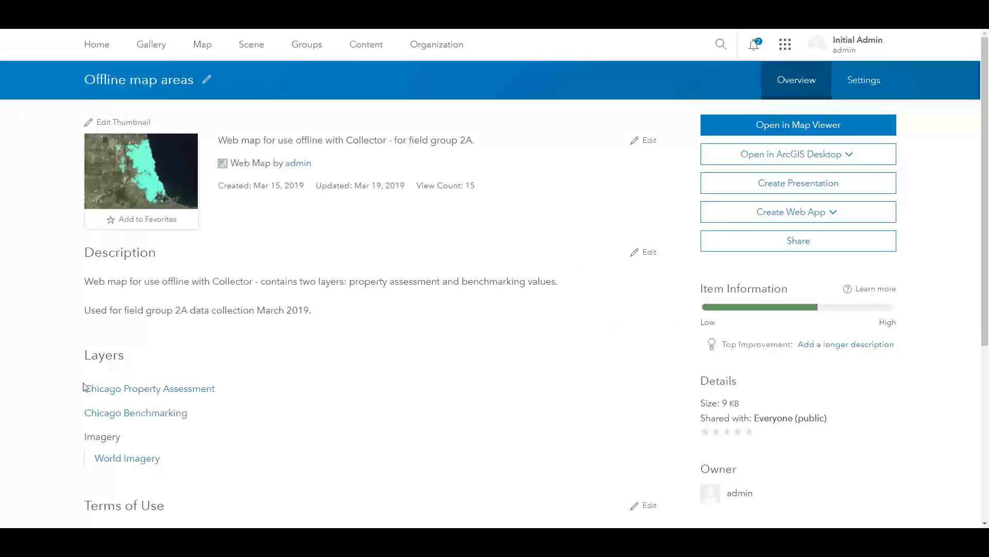
left_click_drag(82, 387, 208, 425)
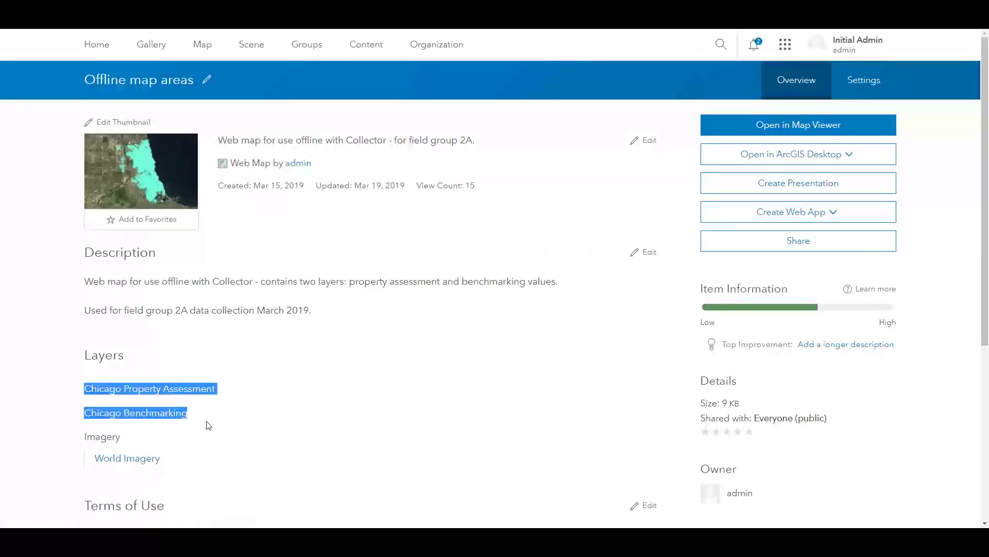
Step: Open the map area management from the offline settings of the Offline map areas web map
left_click(869, 86)
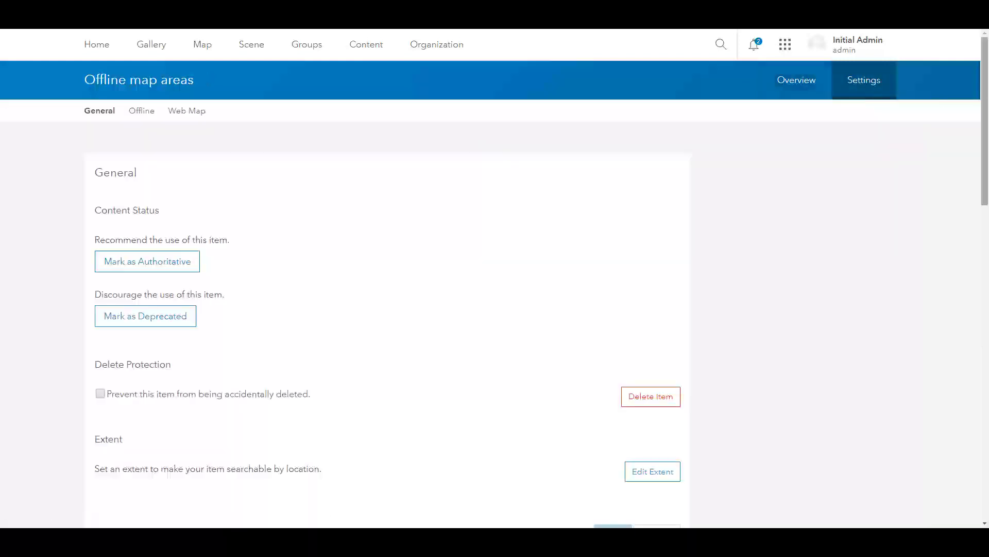
scroll(197, 196, "down", 9)
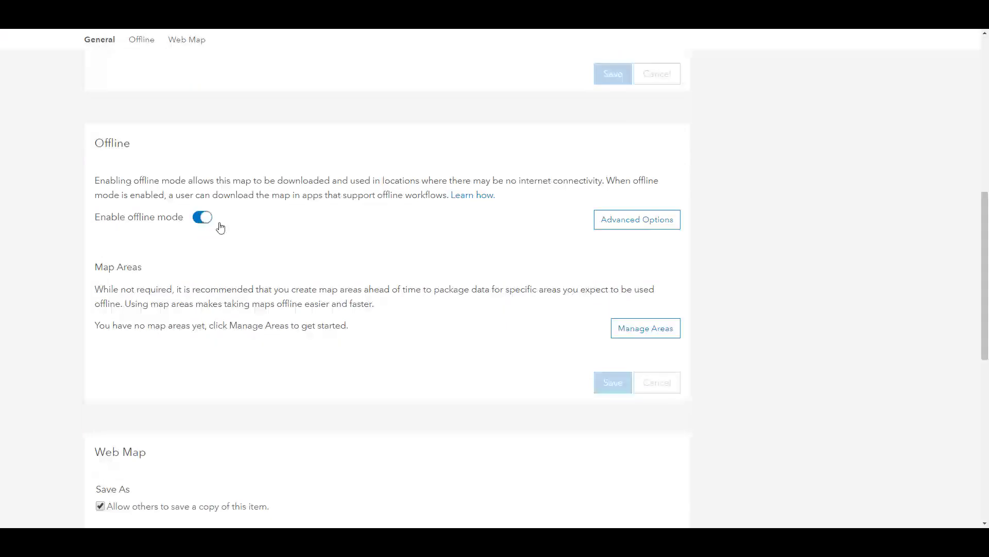
left_click(651, 332)
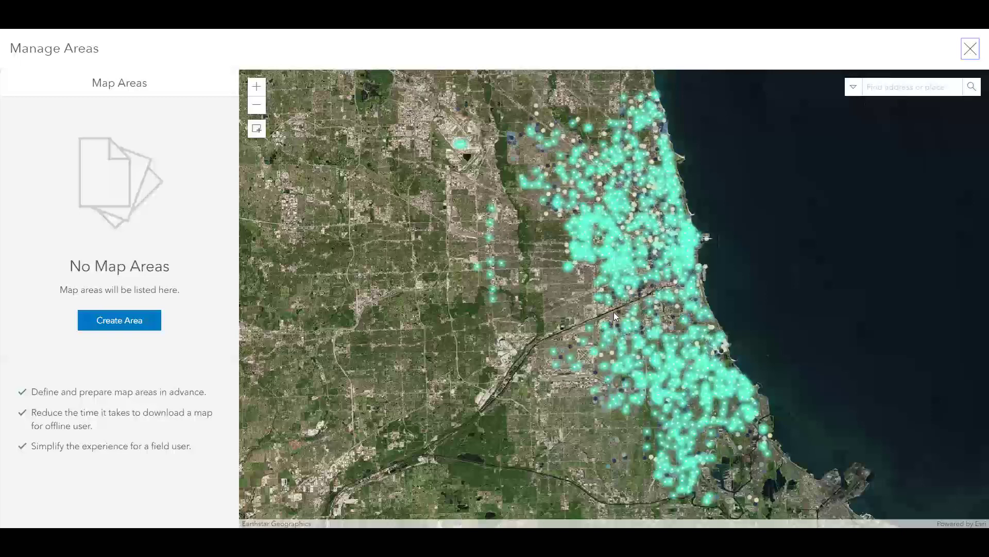
Step: Create and save a rectangular offline map area spanning the river bend to the lakeshore north of downtown Chicago
left_click(131, 326)
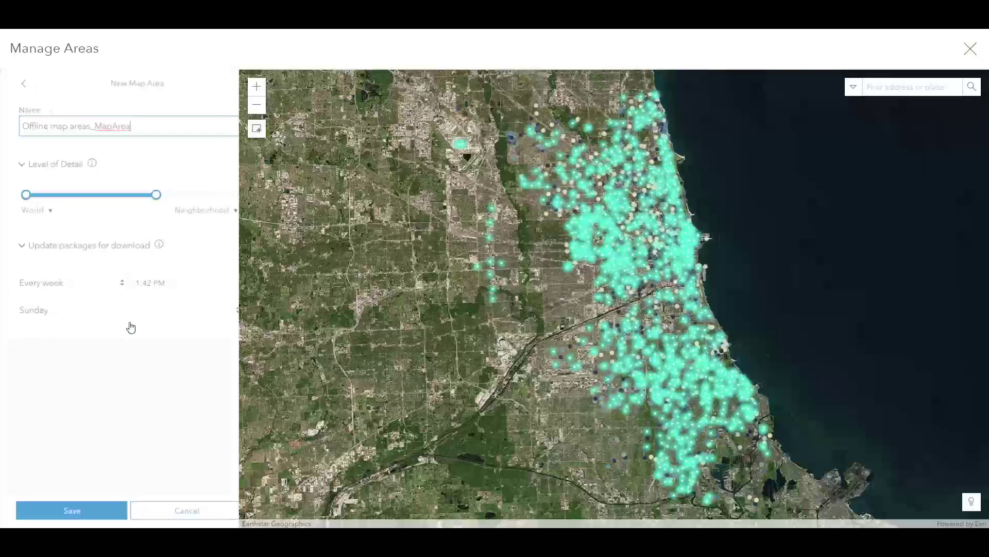
scroll(658, 274, "up", 4)
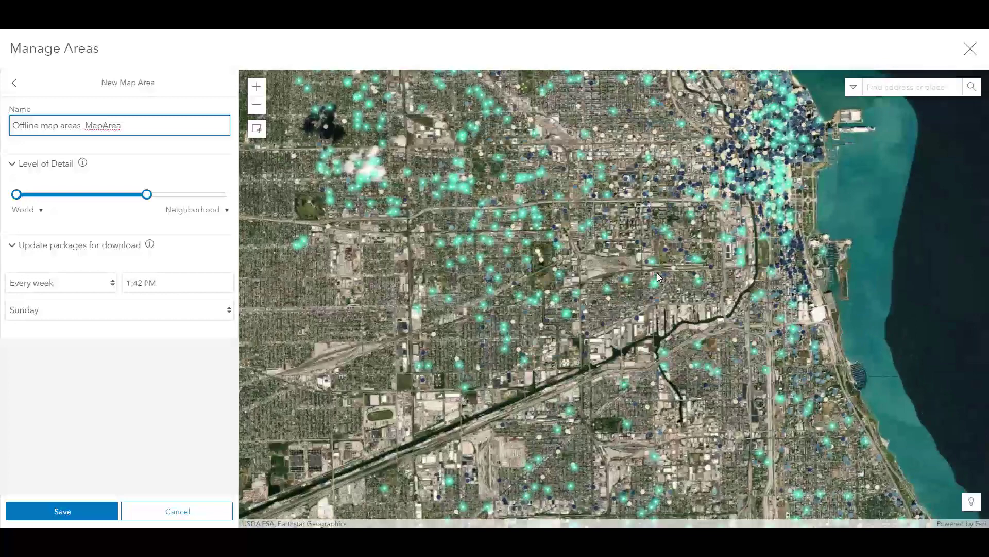
scroll(604, 119, "down", 2)
scroll(440, 187, "up", 2)
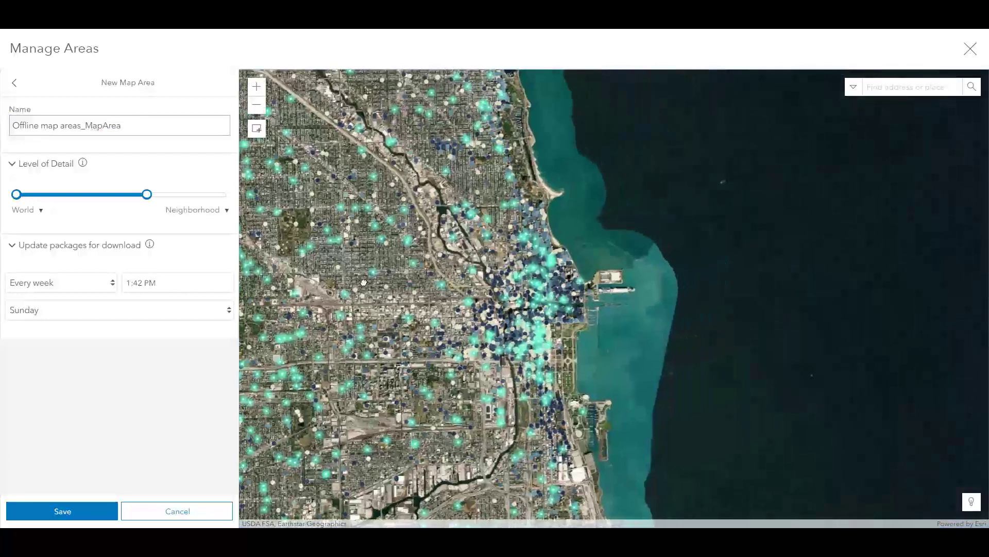
scroll(441, 192, "up", 1)
left_click(257, 129)
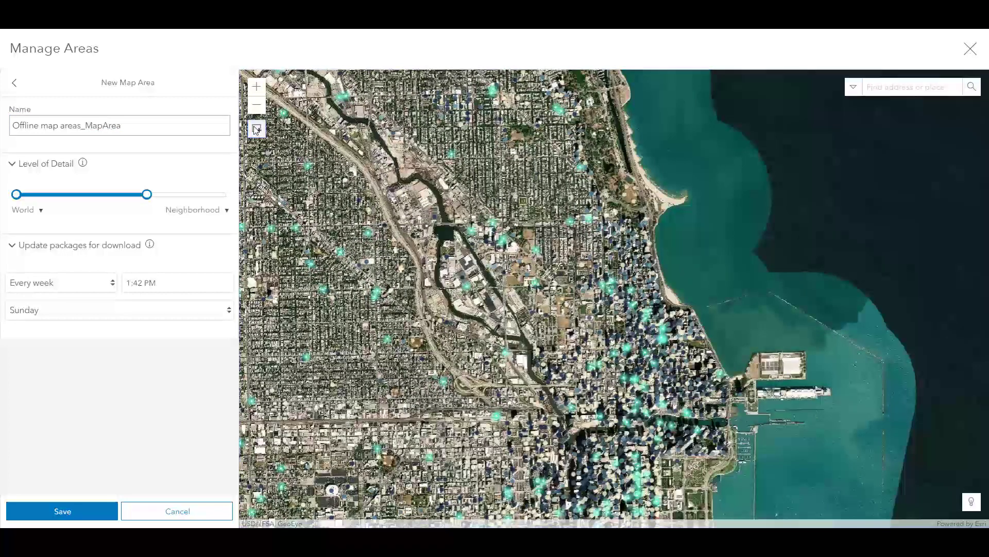
left_click_drag(343, 197, 704, 240)
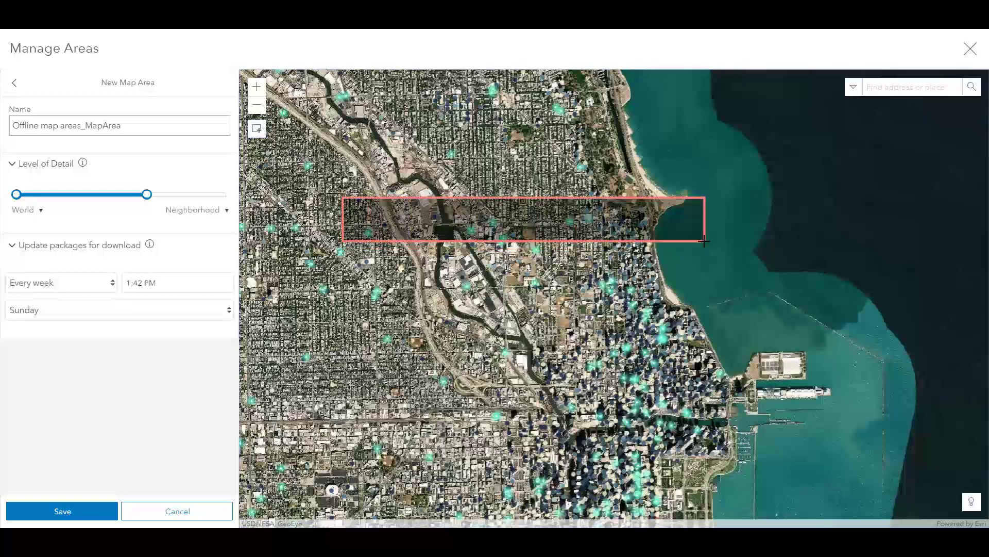
left_click(77, 510)
Step: Draw and save two more narrow east-west map areas, one below the other, south of the first area
left_click_drag(439, 357, 798, 377)
left_click(57, 510)
left_click(257, 128)
left_click_drag(443, 395, 814, 407)
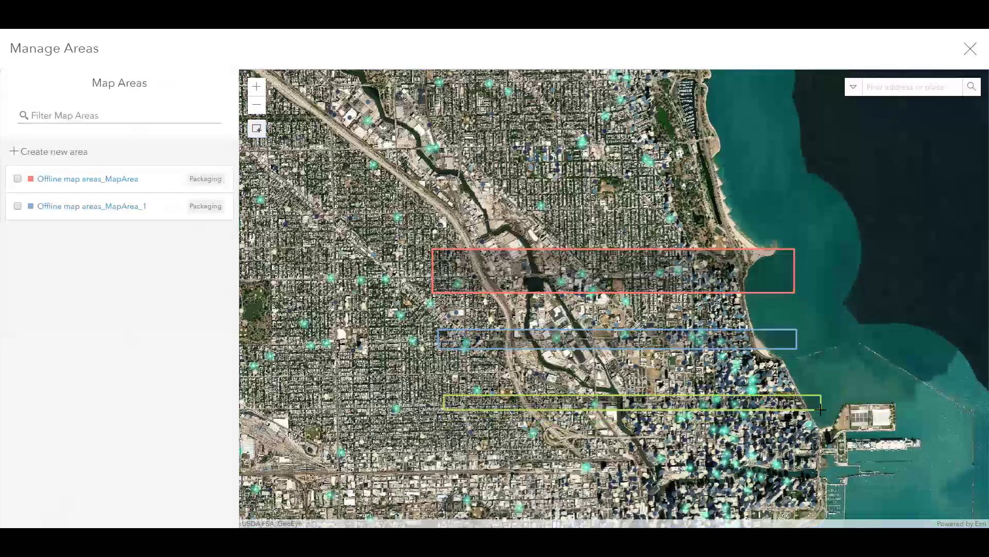
left_click(57, 511)
Step: Draw and save a fourth map area along the river out to the harbor and a fifth just south of it
left_click(253, 135)
left_click_drag(446, 428, 866, 452)
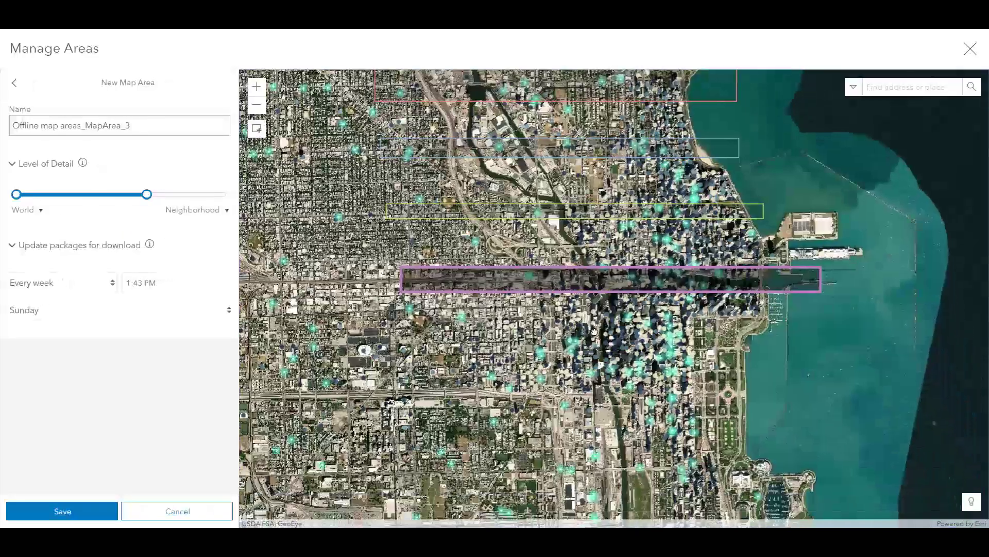
left_click(61, 511)
left_click(256, 128)
left_click_drag(415, 420, 840, 446)
left_click(73, 512)
Step: Rename the northernmost map area North Avenue and set its packages to update every day
left_click(77, 181)
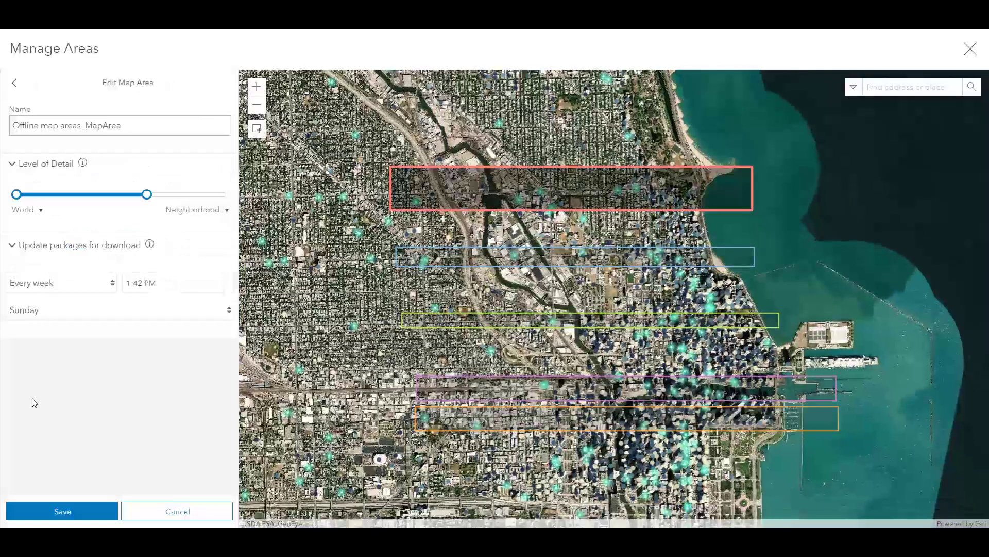
triple_click(135, 126)
type("North Avenue")
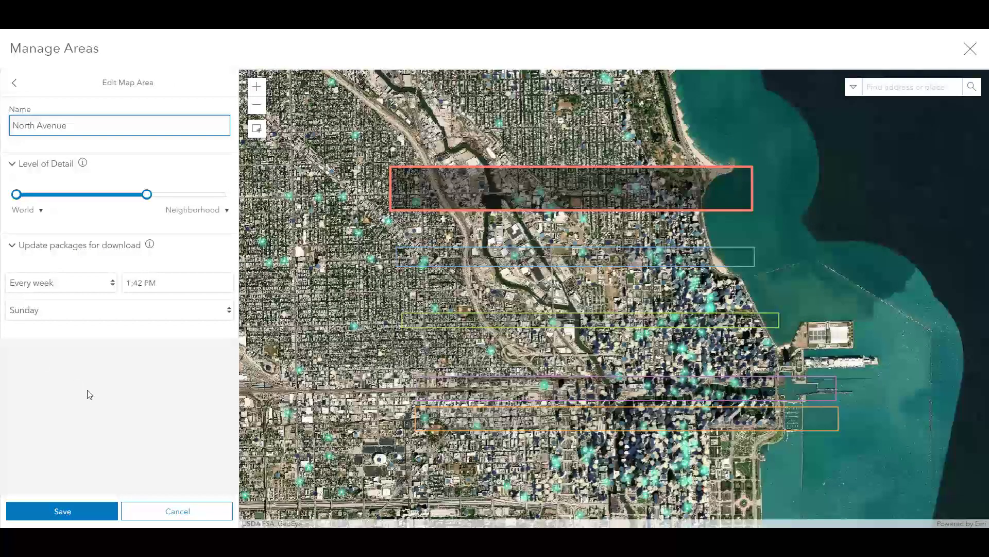
left_click(103, 286)
left_click(91, 311)
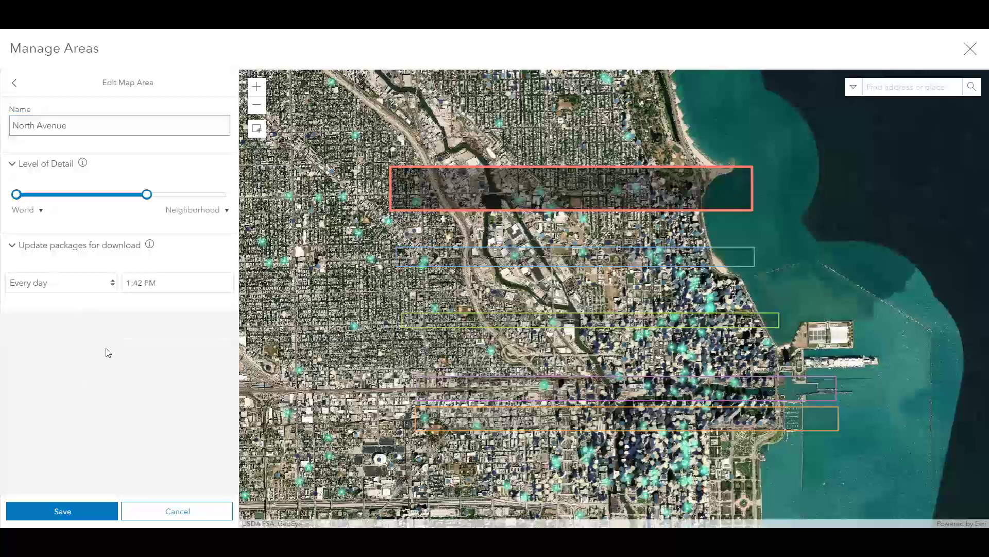
left_click(84, 512)
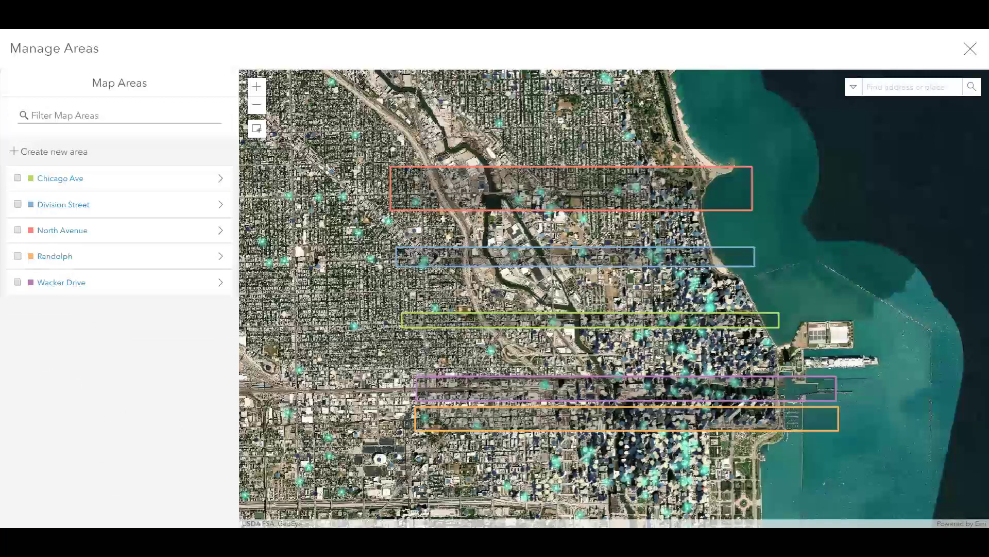